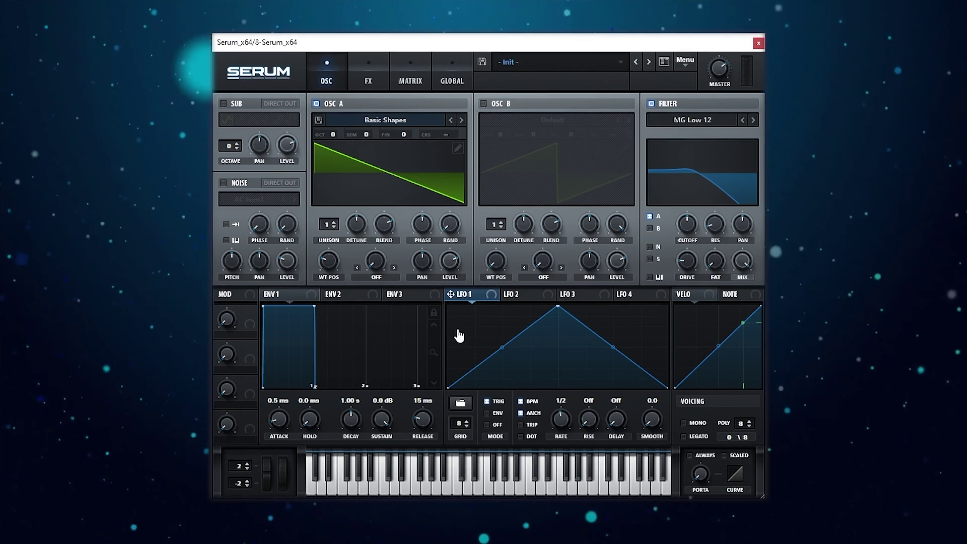
- Draw an eight-step pattern of varying heights in LFO 1 and assign it to the Osc A level
mouse_move(459, 335)
left_mouse_down()
mouse_move(484, 327)
mouse_move(511, 357)
mouse_move(558, 360)
mouse_move(577, 333)
mouse_move(619, 343)
mouse_move(654, 313)
mouse_move(649, 368)
left_mouse_up()
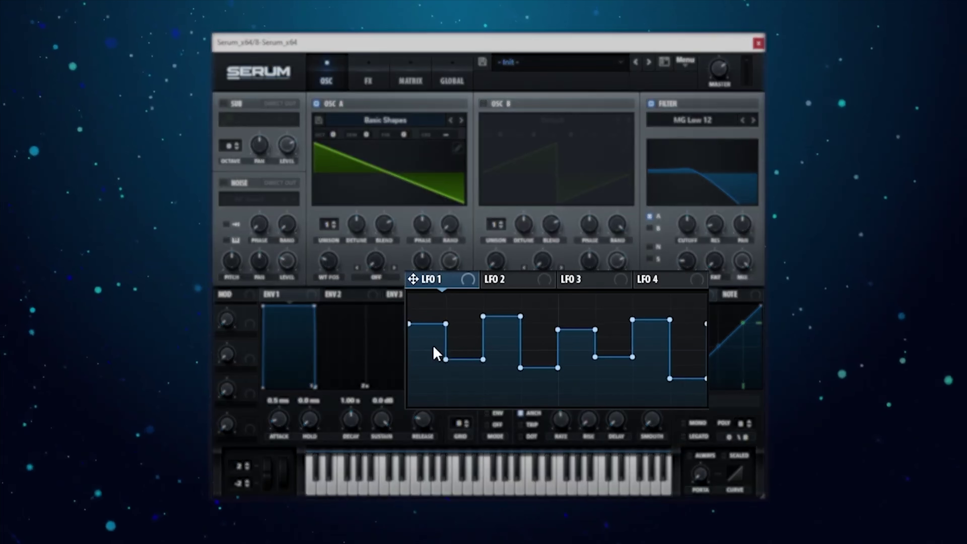
mouse_move(434, 352)
left_mouse_down()
mouse_move(461, 343)
mouse_move(513, 367)
mouse_move(607, 334)
mouse_move(699, 350)
left_mouse_up()
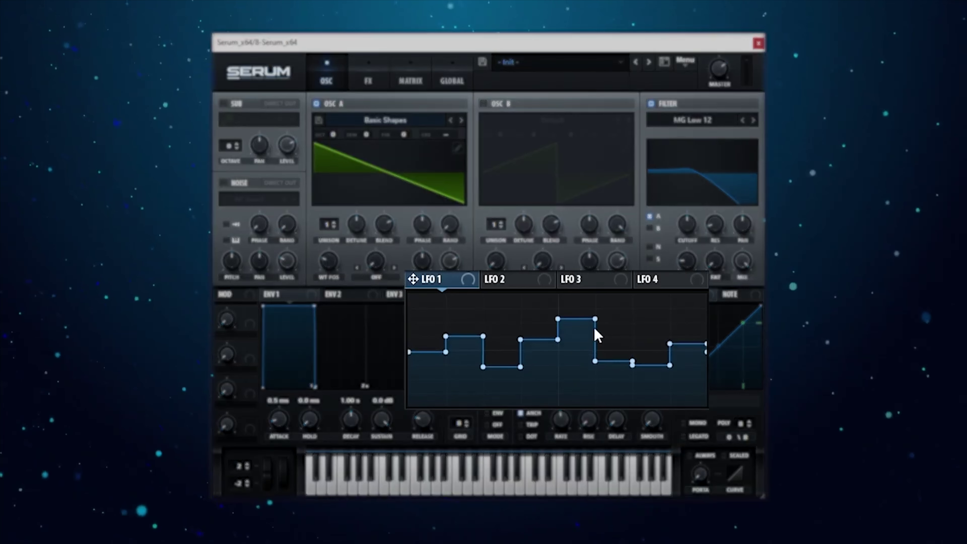
mouse_move(587, 319)
left_mouse_down()
mouse_move(616, 322)
mouse_move(598, 339)
mouse_move(602, 320)
left_mouse_up()
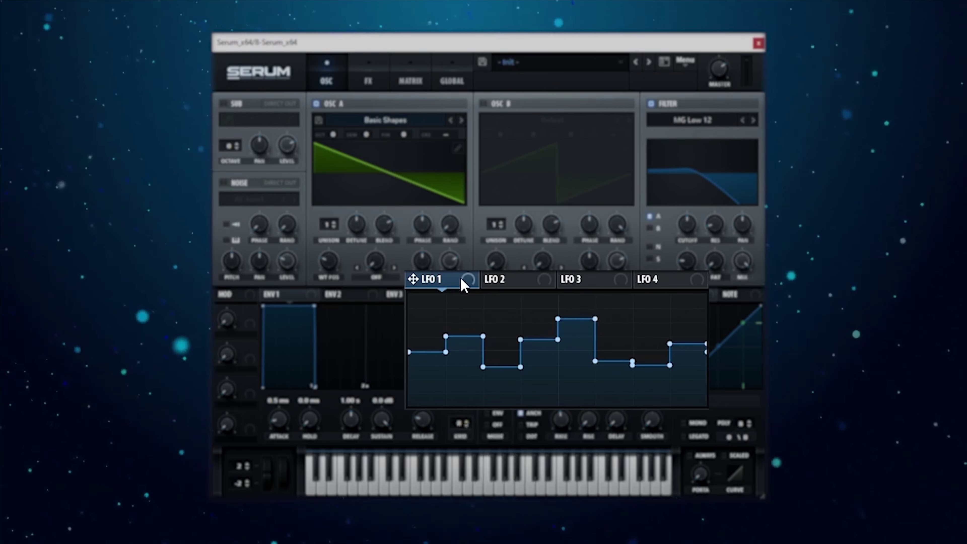
left_click_drag(413, 279, 450, 230)
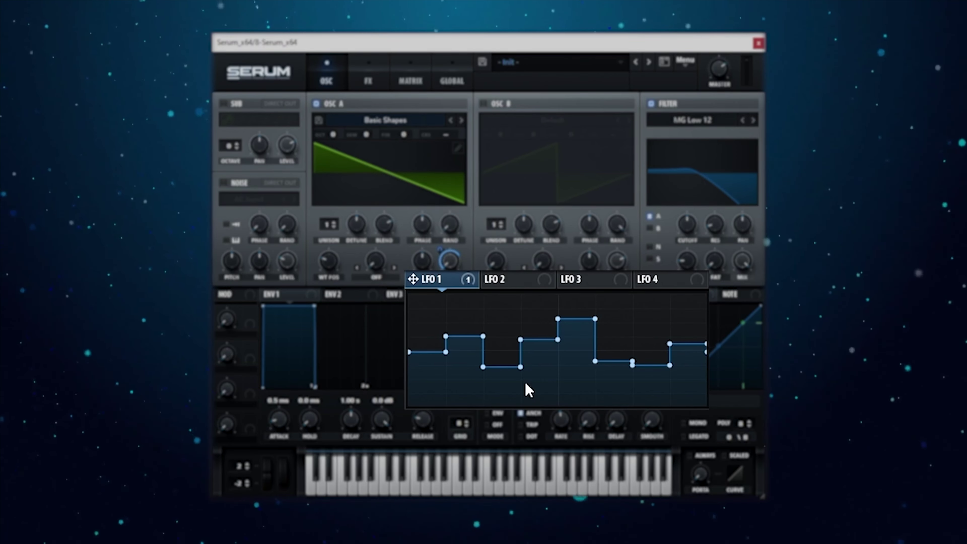
key("space")
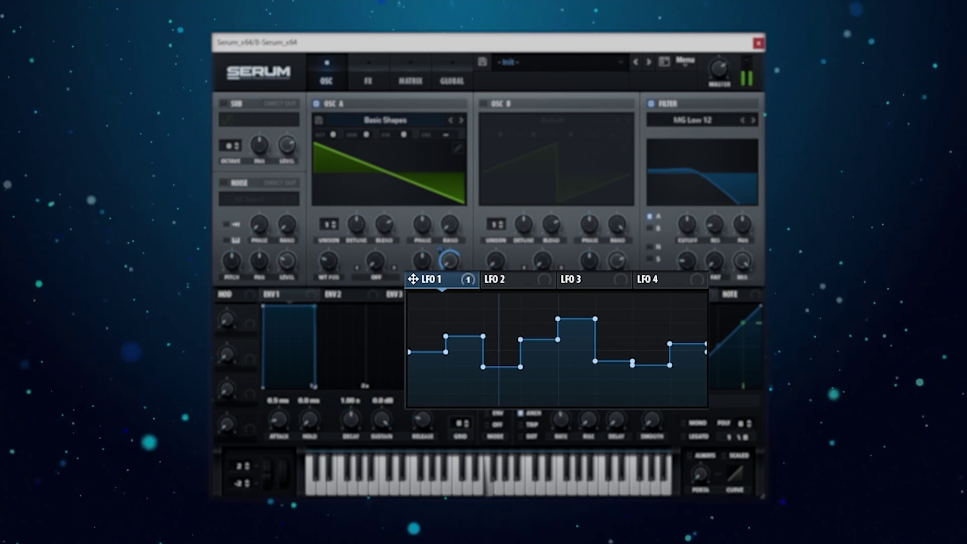
- Pull the end point of every LFO 1 step down to zero to form eight decaying ramps
left_click_drag(446, 351, 481, 415)
left_click_drag(483, 336, 491, 409)
left_click_drag(521, 367, 549, 410)
left_click_drag(558, 340, 558, 410)
left_click_drag(595, 319, 595, 410)
left_click_drag(633, 361, 633, 410)
left_click_drag(670, 344, 670, 342)
left_click_drag(670, 365, 670, 410)
left_click_drag(706, 344, 693, 427)
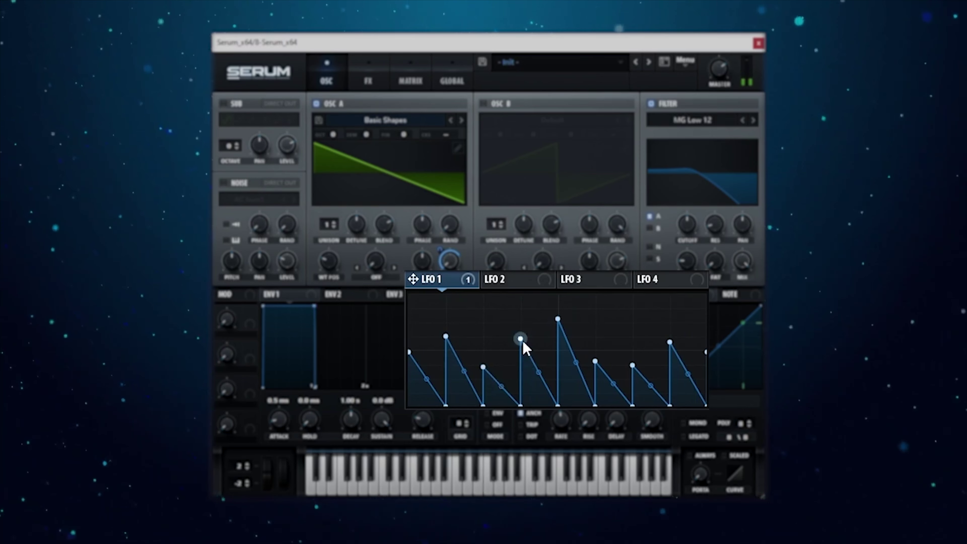
- Bow LFO 1's fourth and seventh ramps outward, lower the first peak, and raise the fourth and seventh peaks
left_click_drag(534, 372, 555, 367)
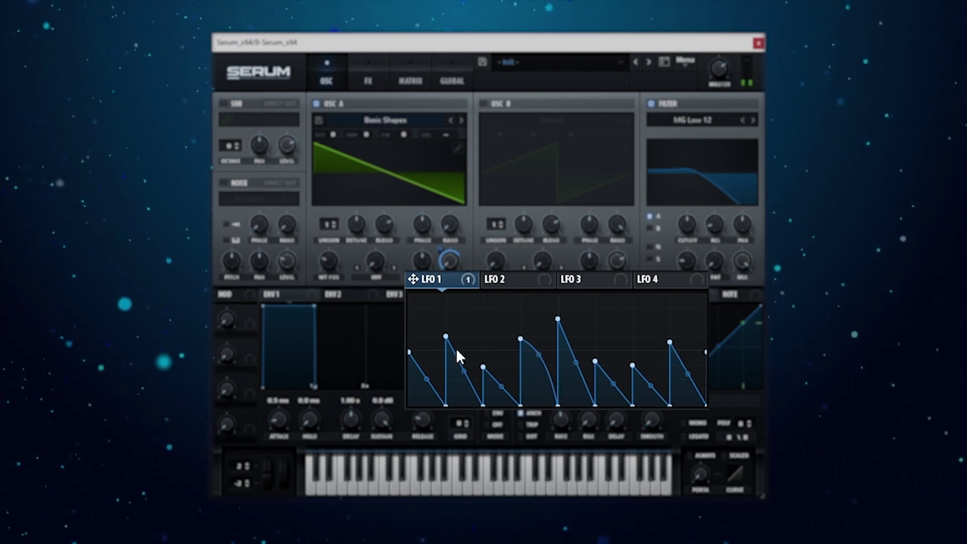
left_click_drag(409, 351, 410, 387)
left_click_drag(633, 365, 633, 326)
left_click_drag(651, 367, 632, 318)
left_click_drag(515, 342, 515, 334)
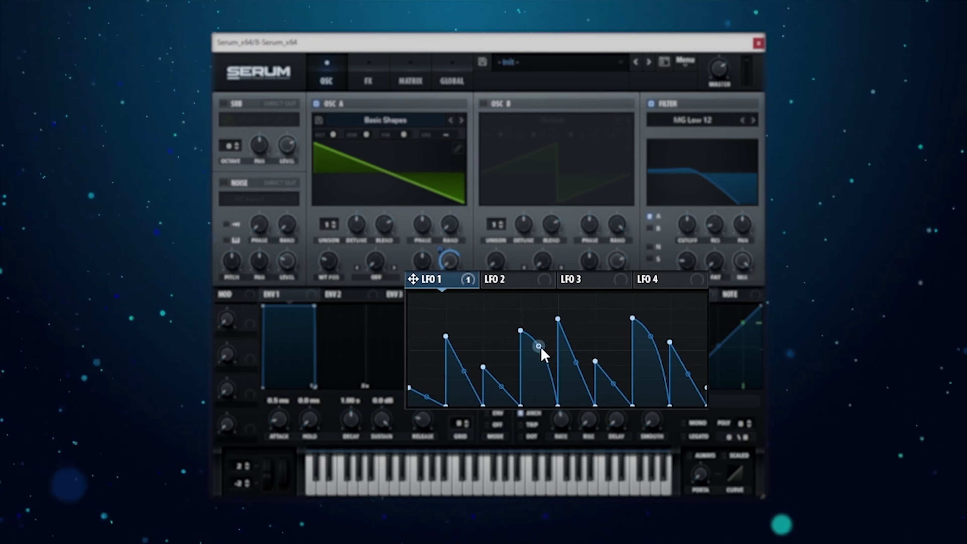
- Bow LFO 1's fourth ramp further outward, curve the second inward, and lower the fifth peak during playback
mouse_move(541, 348)
left_mouse_down()
mouse_move(553, 338)
mouse_move(550, 350)
mouse_move(551, 339)
left_mouse_up()
mouse_move(465, 372)
left_mouse_down()
mouse_move(455, 393)
mouse_move(408, 368)
mouse_move(426, 402)
mouse_move(464, 385)
mouse_move(477, 350)
mouse_move(479, 376)
left_mouse_up()
key("space")
left_click_drag(559, 318, 538, 366)
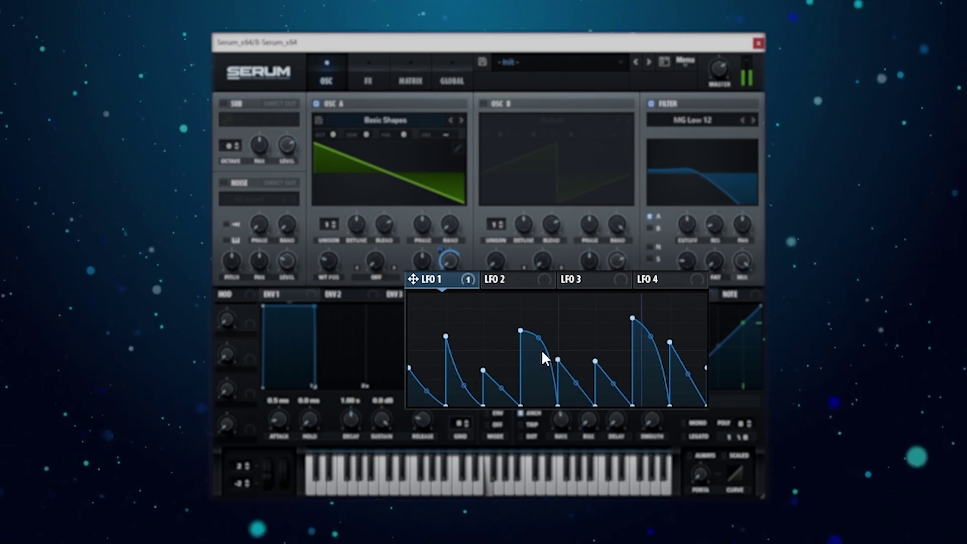
mouse_move(521, 331)
left_mouse_down()
mouse_move(510, 320)
mouse_move(512, 329)
left_mouse_up()
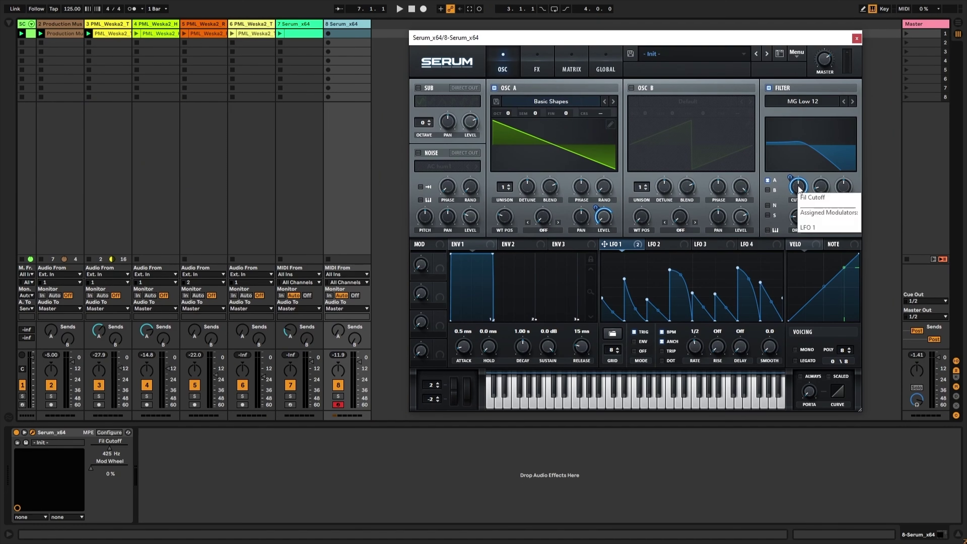
- Adjust the MG Low 12 filter's cutoff and raise its resonance to a pronounced peak
right_click(798, 183)
key("Escape")
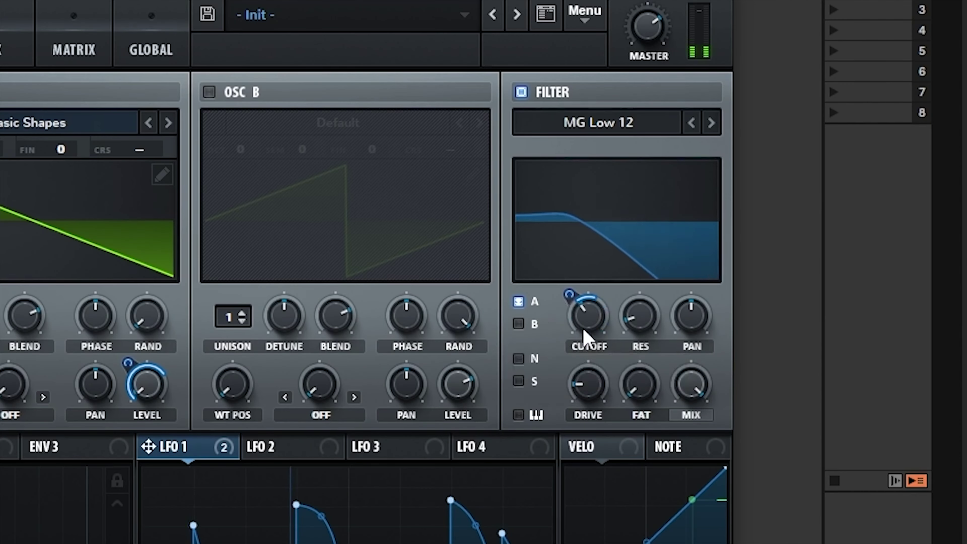
mouse_move(589, 337)
left_mouse_down()
mouse_move(600, 326)
mouse_move(584, 325)
left_mouse_up()
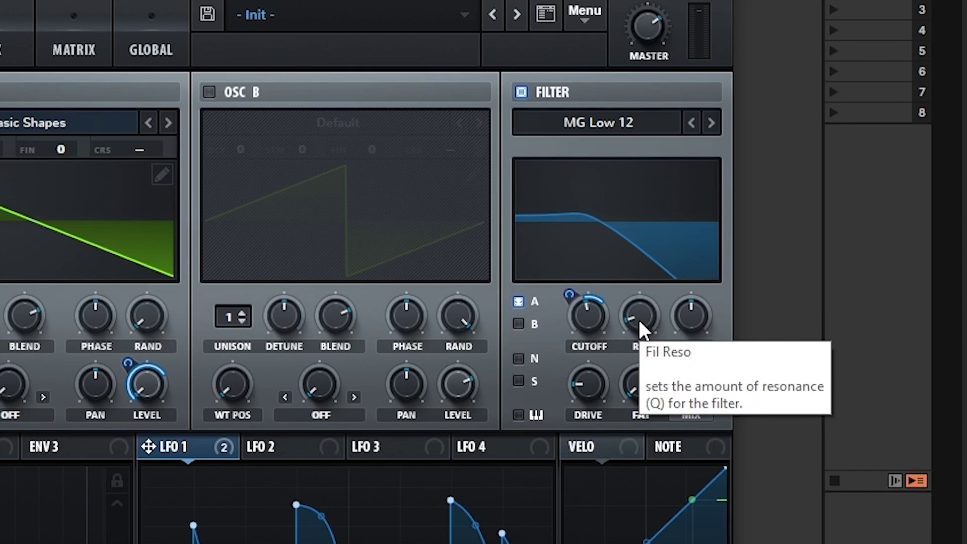
left_click_drag(640, 323, 661, 229)
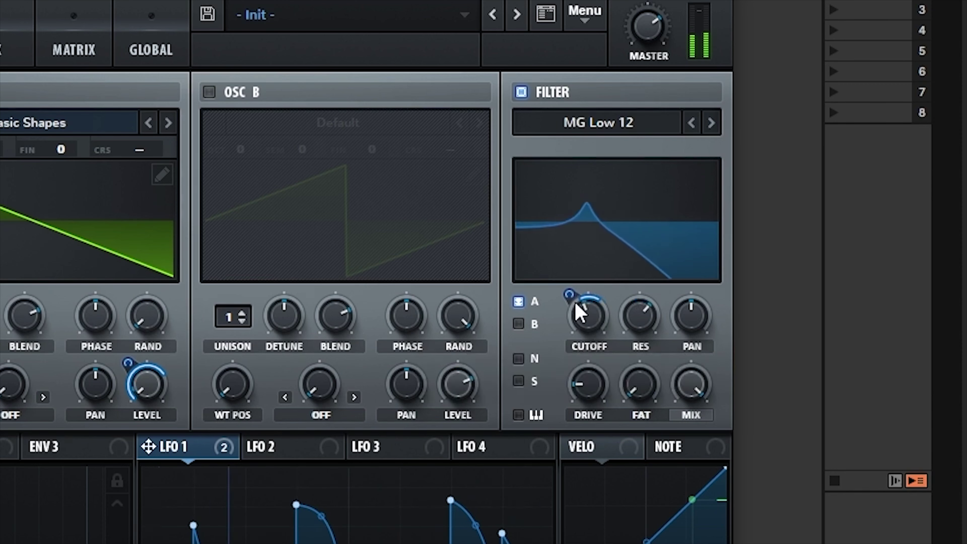
left_click_drag(640, 321, 648, 316)
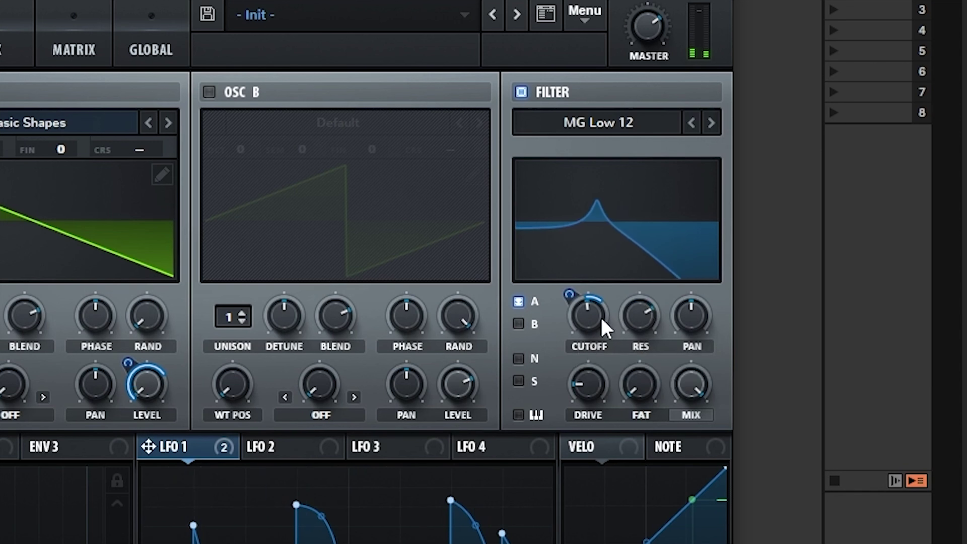
- Sweep the filter cutoff while the loop plays and settle it at about 383 Hz
mouse_move(588, 329)
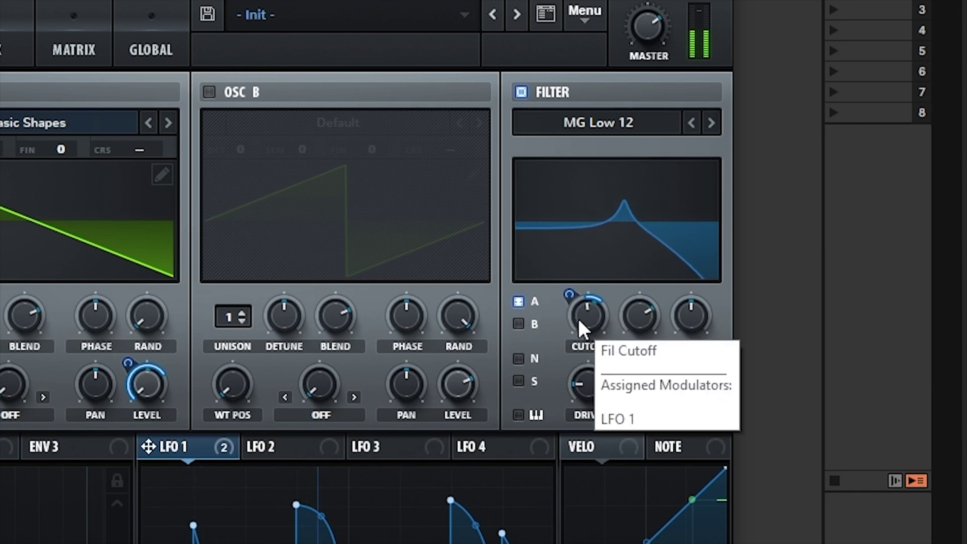
mouse_move(588, 323)
left_mouse_down()
mouse_move(601, 320)
mouse_move(601, 293)
mouse_move(588, 328)
left_mouse_up()
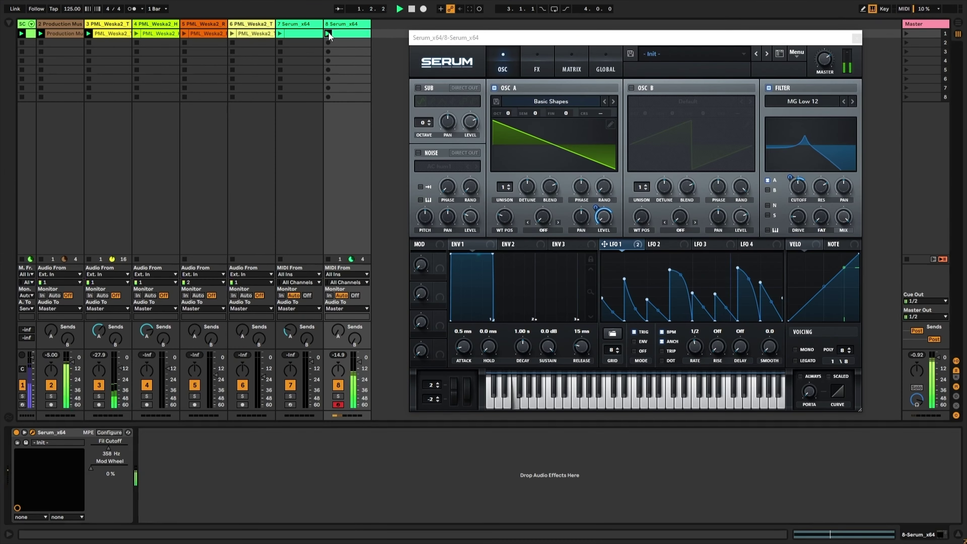
left_click_drag(798, 192, 802, 190)
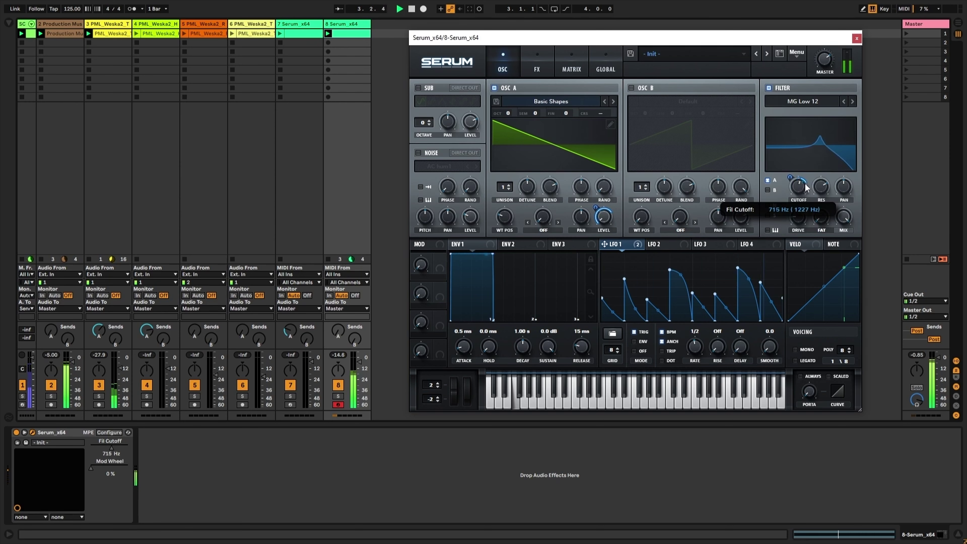
left_click_drag(802, 188, 801, 189)
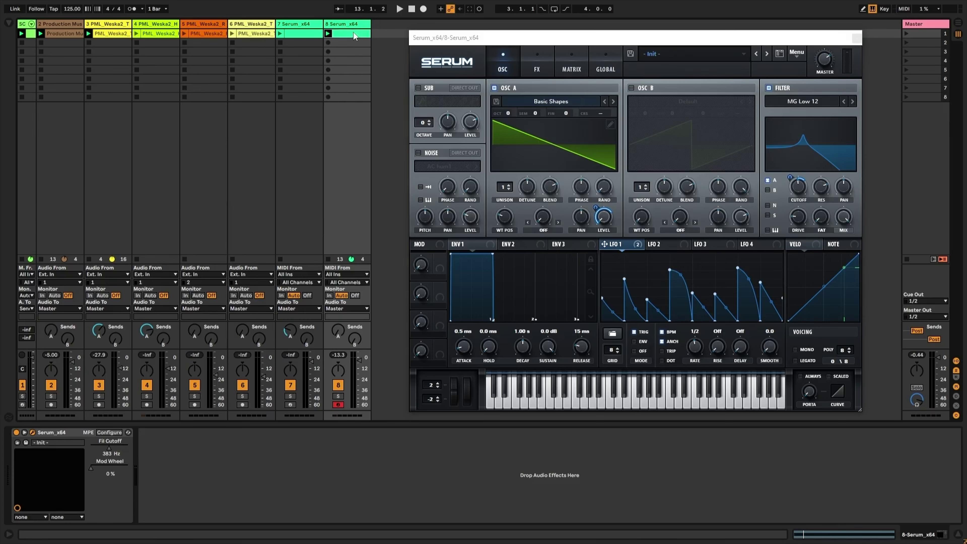
- Examine the MIDI note in the clip on track 8, and return to the track's device view
double_click(354, 34)
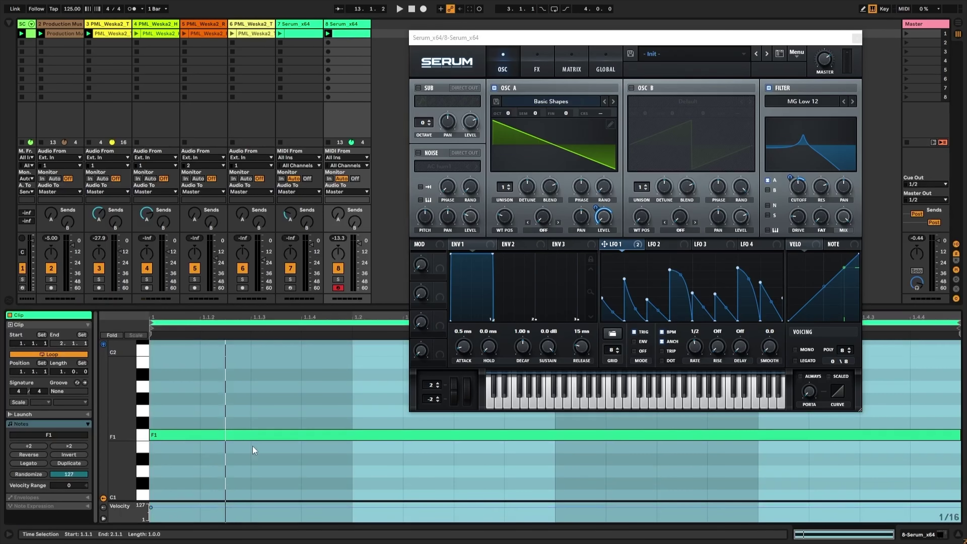
left_click(349, 23)
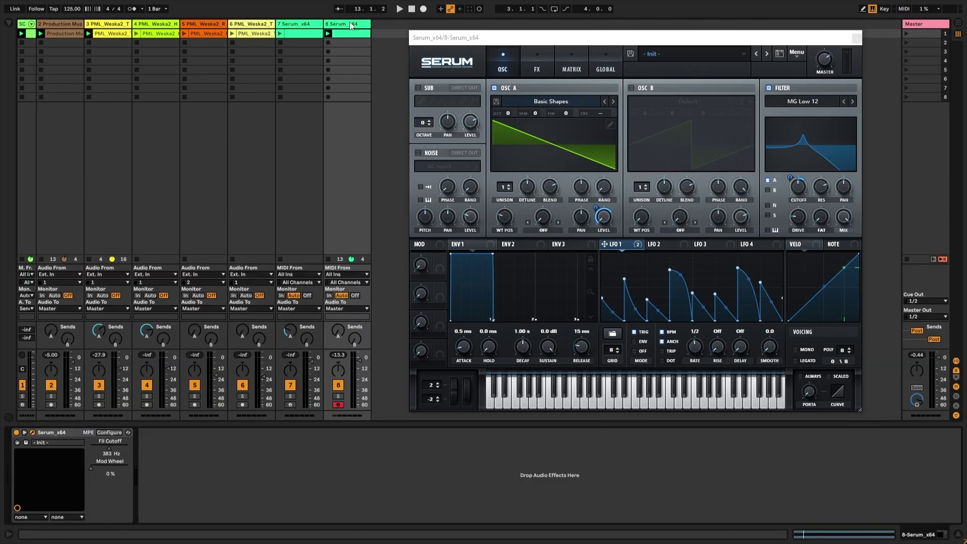
- Switch to LFO 2 and level all eight steps at mid height
left_click(666, 245)
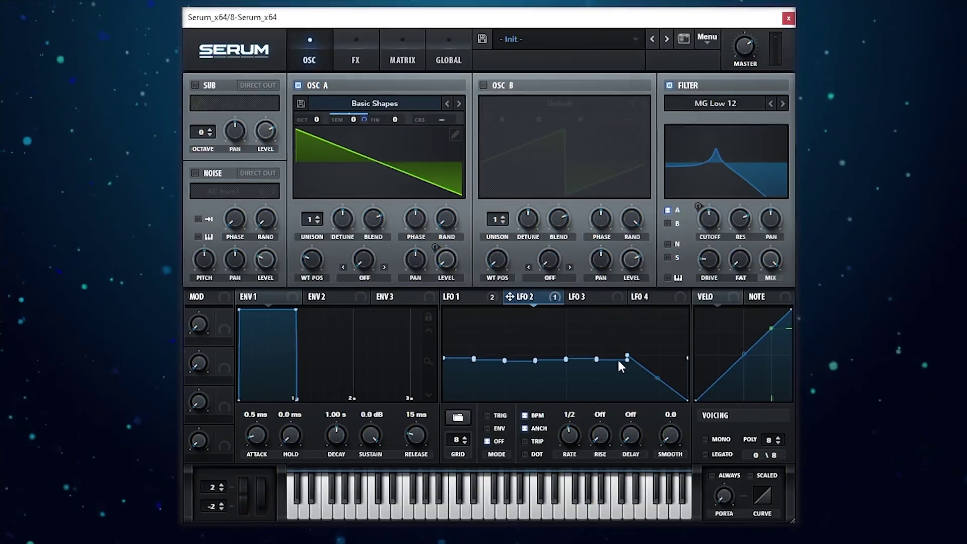
mouse_move(619, 361)
left_mouse_down()
mouse_move(684, 359)
mouse_move(517, 357)
mouse_move(652, 357)
left_mouse_up()
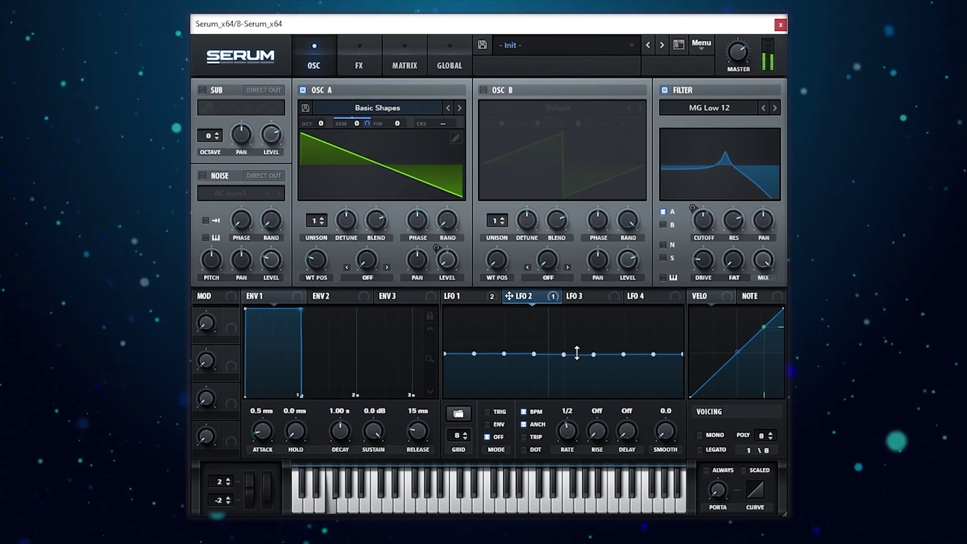
- In LFO 2, raise the first, fifth and eighth steps to maximum and drop the third and sixth to zero
left_click(460, 309, "shift")
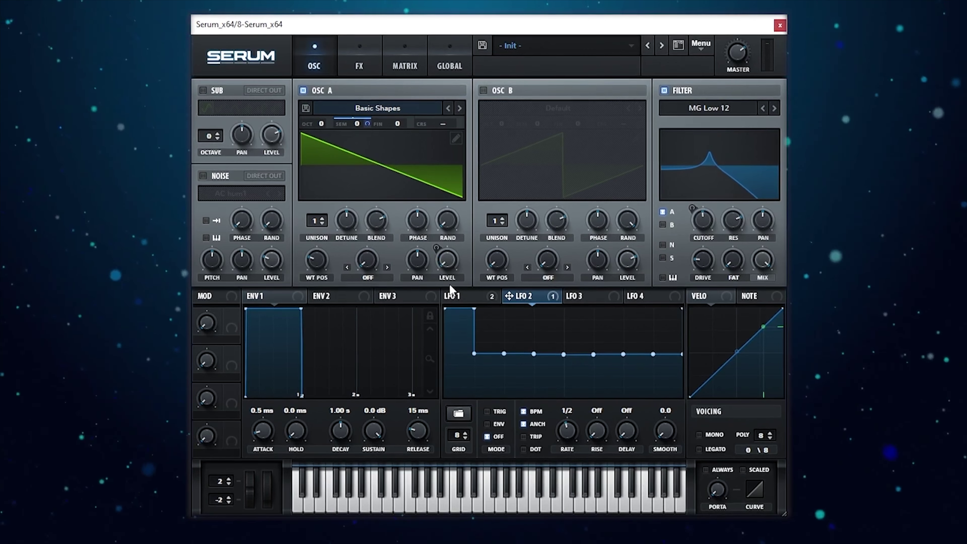
left_click(524, 395, "shift")
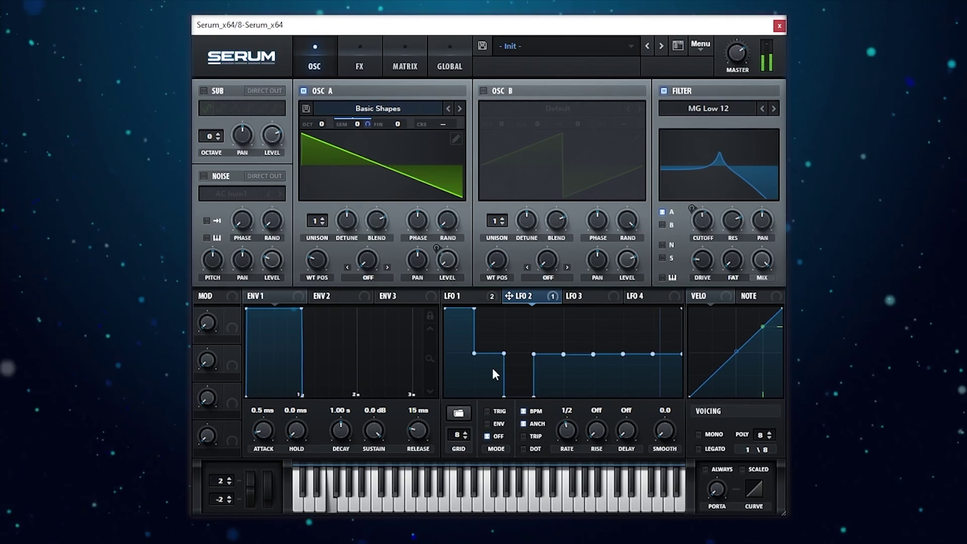
mouse_move(719, 225)
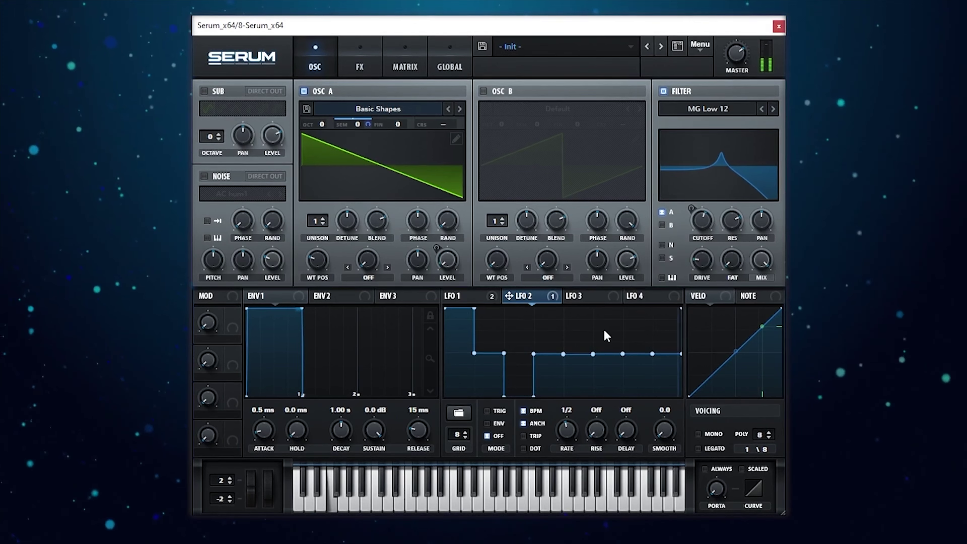
left_click(578, 318)
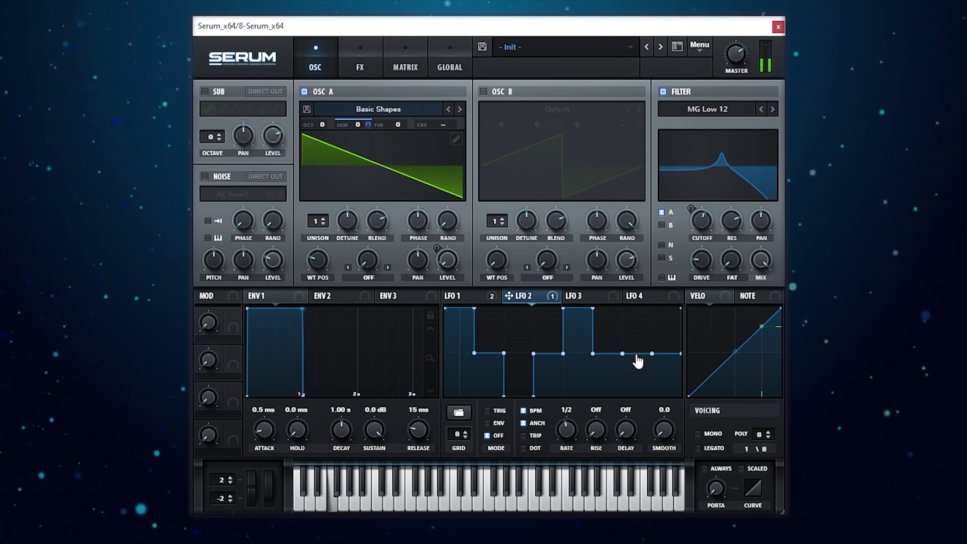
left_click(609, 393, "shift")
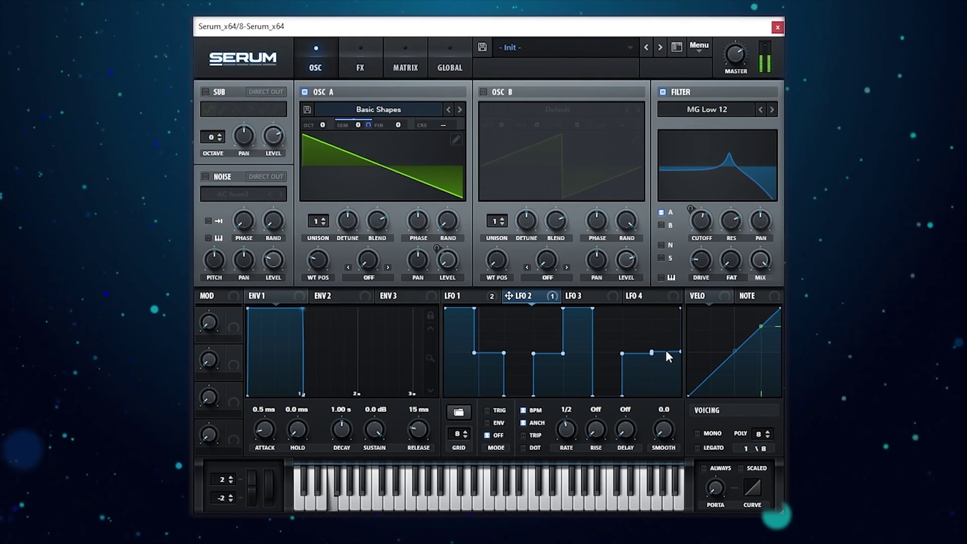
left_click(668, 310, "shift")
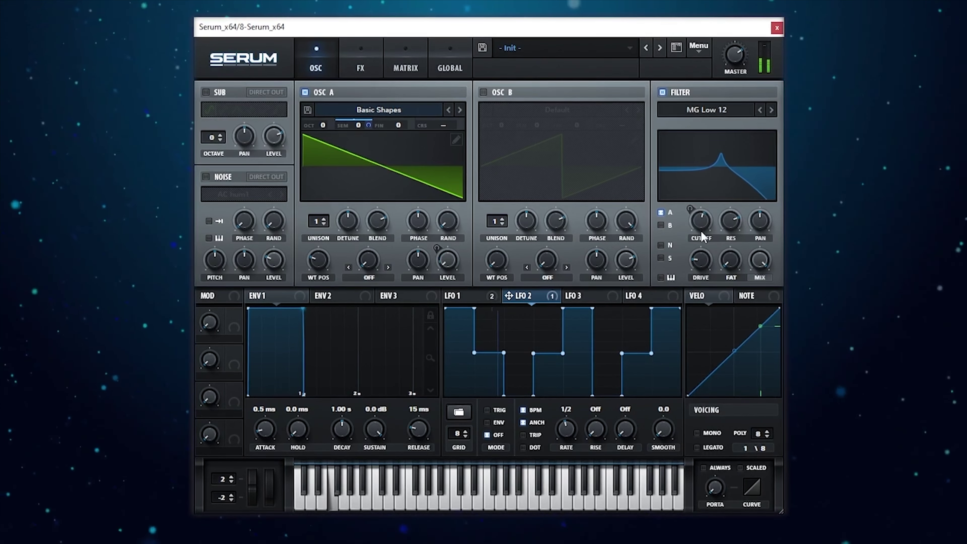
- Lower the filter cutoff while listening to the LFO 2 pattern
mouse_move(705, 223)
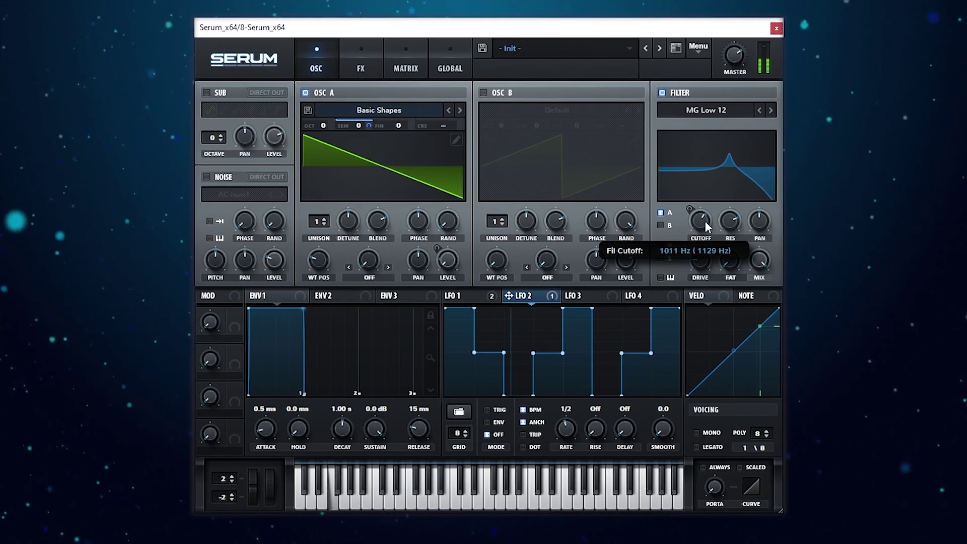
left_click_drag(704, 224, 696, 227)
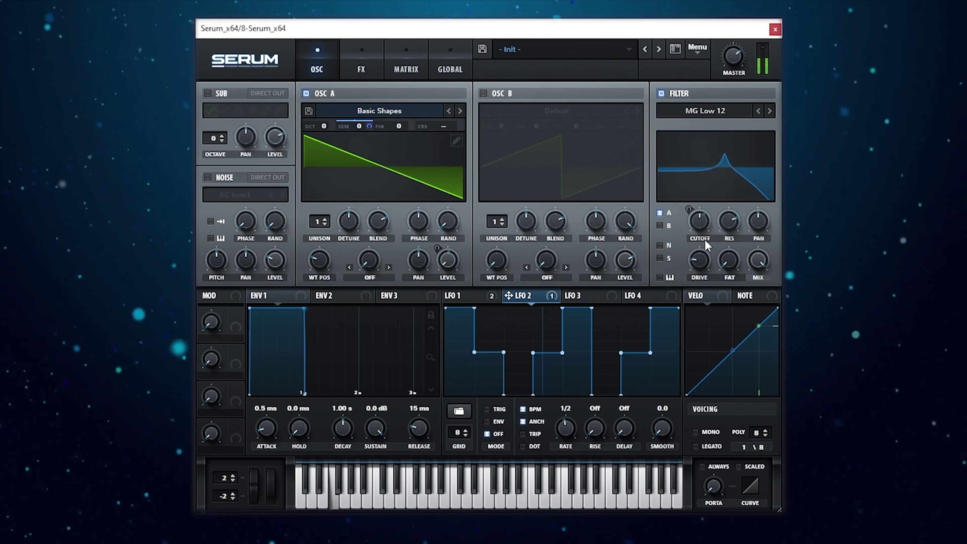
mouse_move(721, 231)
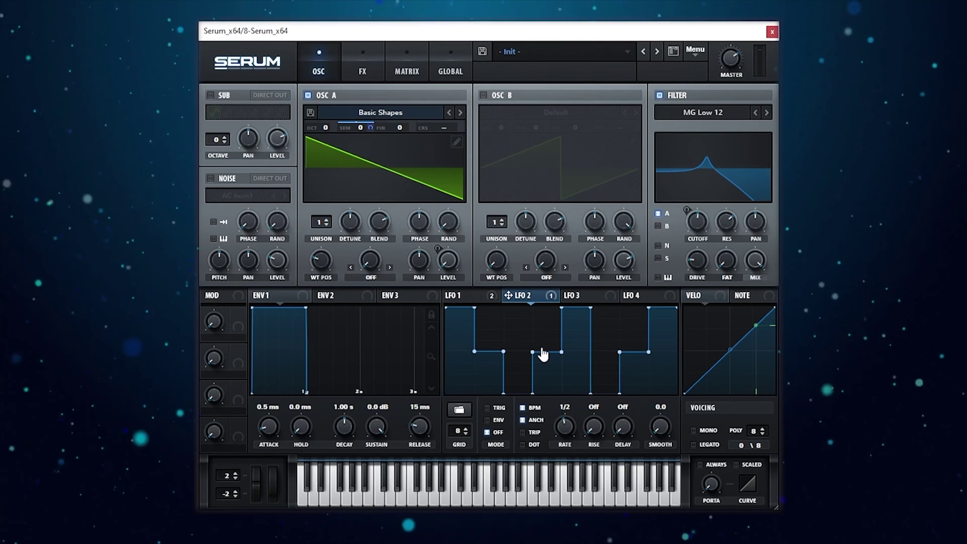
- Raise LFO 2's fourth step slightly and its seventh step to just below maximum
left_click_drag(542, 349, 545, 345)
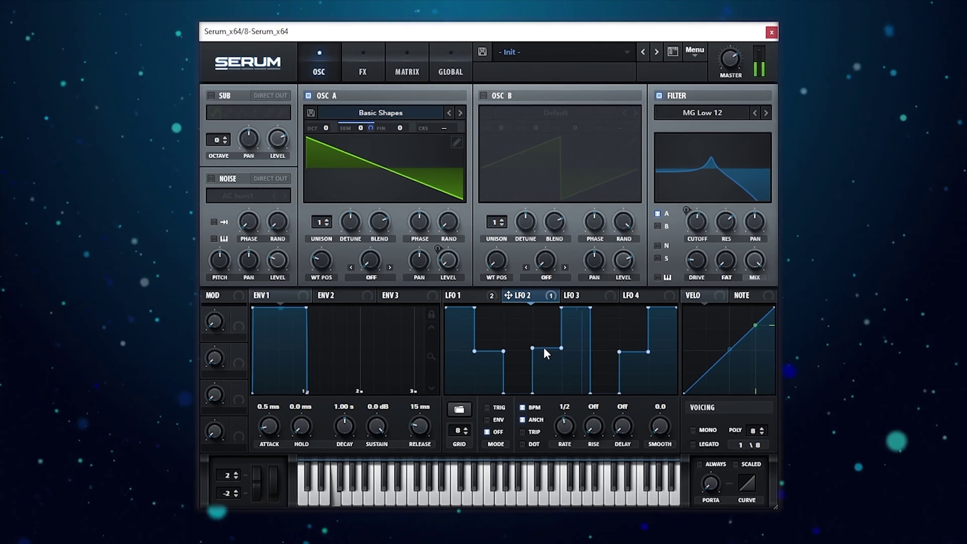
left_click_drag(628, 352, 627, 318)
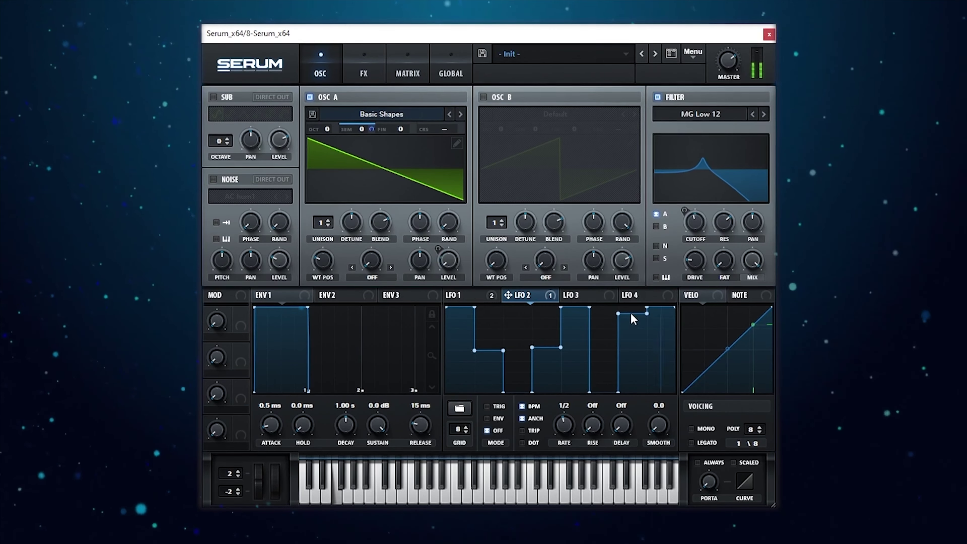